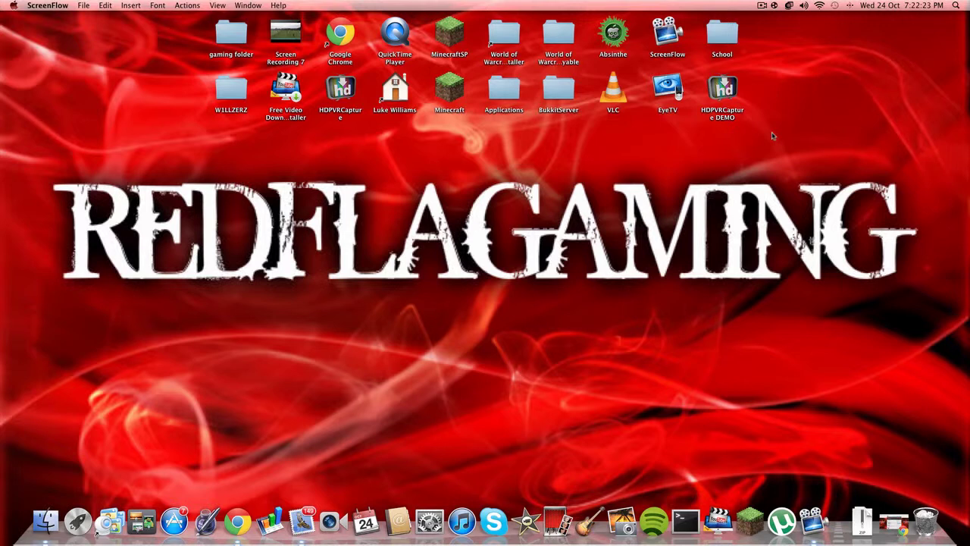
- Drag the EyeTV icon out of the second icon row to an empty spot lower on the desktop
left_click_drag(655, 101, 598, 178)
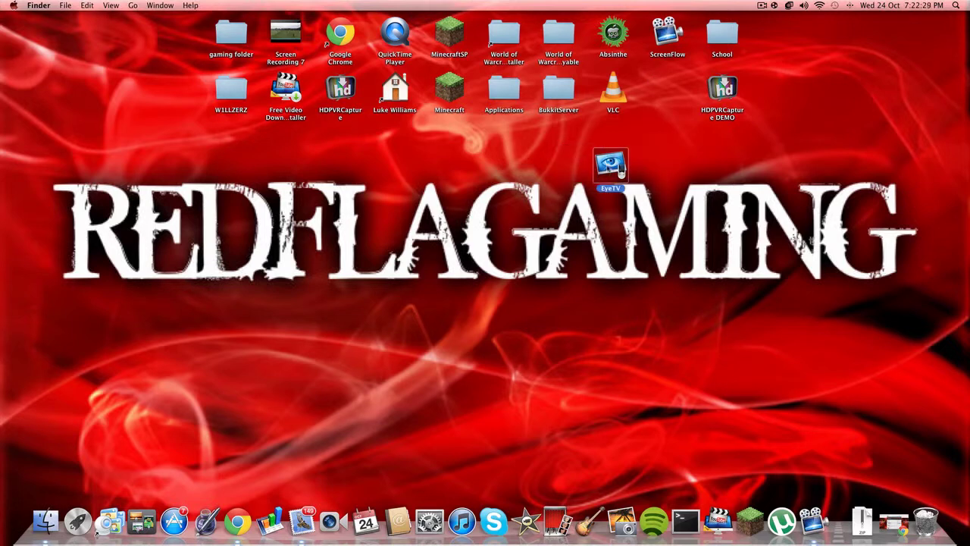
- Launch EyeTV, shift the live Xbox video window slightly left, then close it
double_click(611, 163)
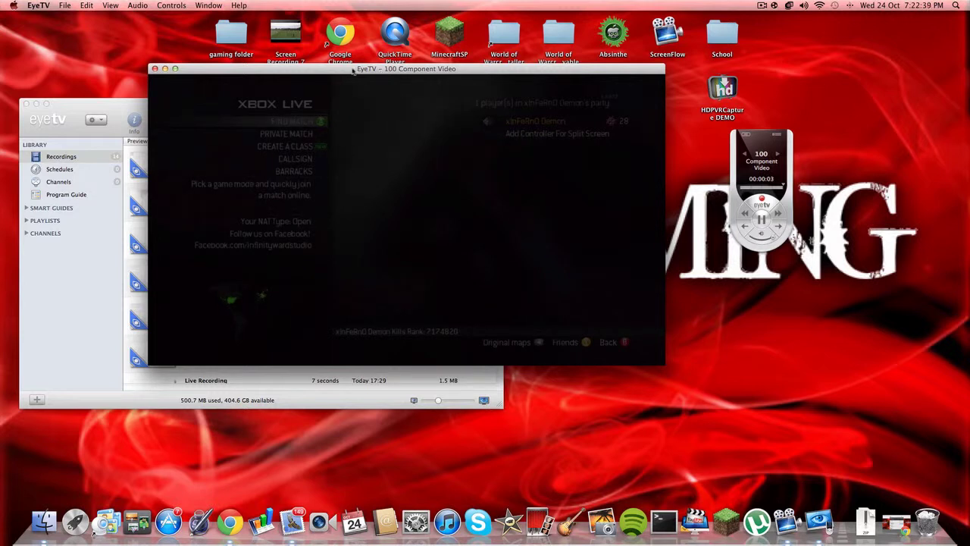
left_click_drag(353, 69, 311, 78)
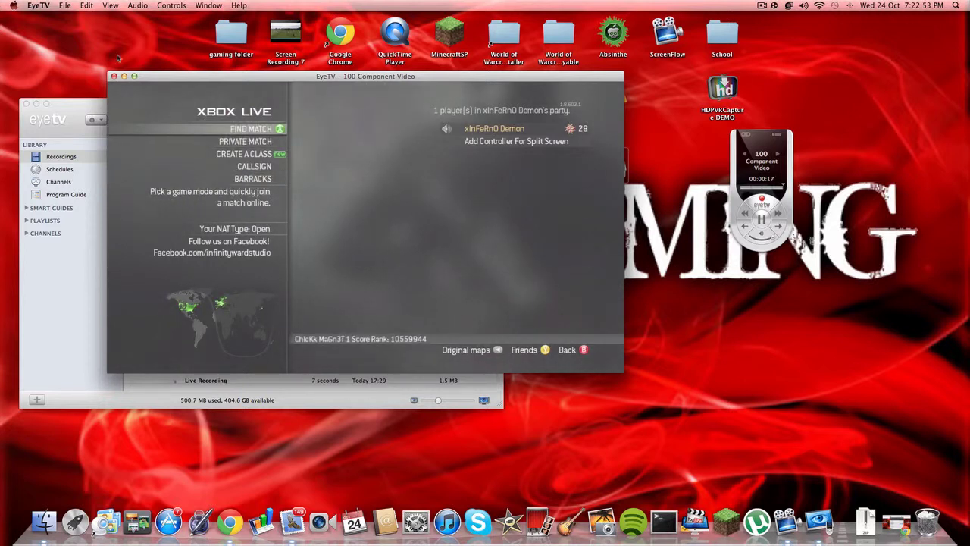
left_click(113, 76)
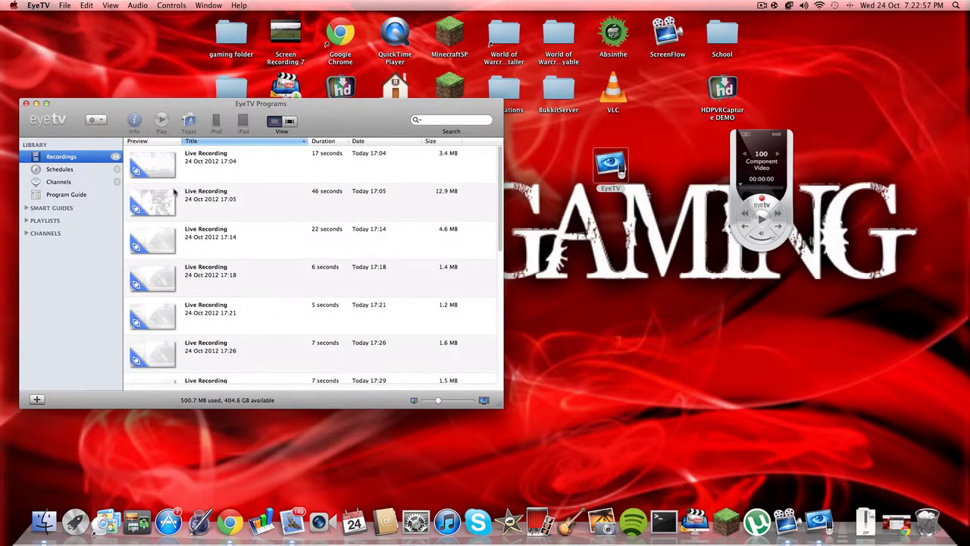
- Play back the washed-out 24 Oct 2012 17:18 Live Recording
scroll(175, 193, "down", 10)
scroll(160, 242, "up", 10)
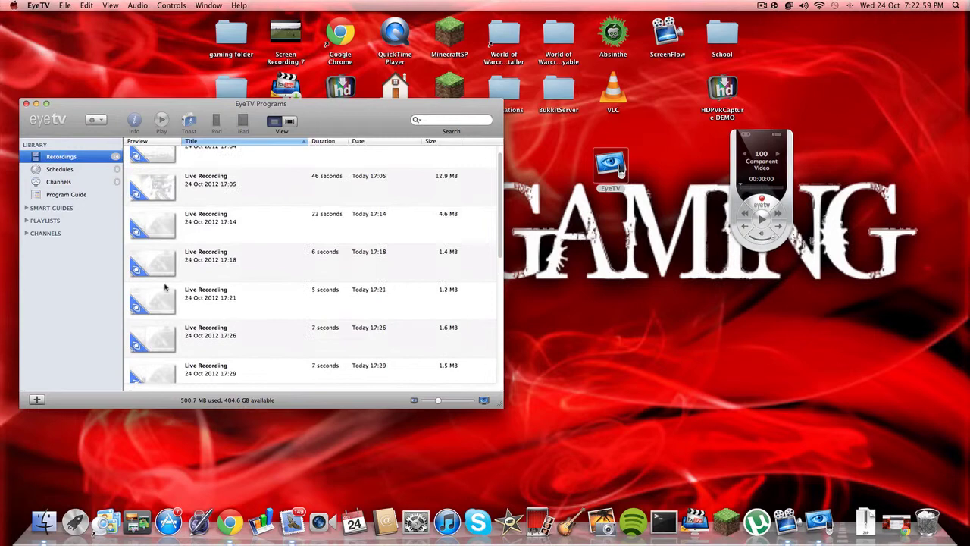
left_click(156, 279)
double_click(156, 279)
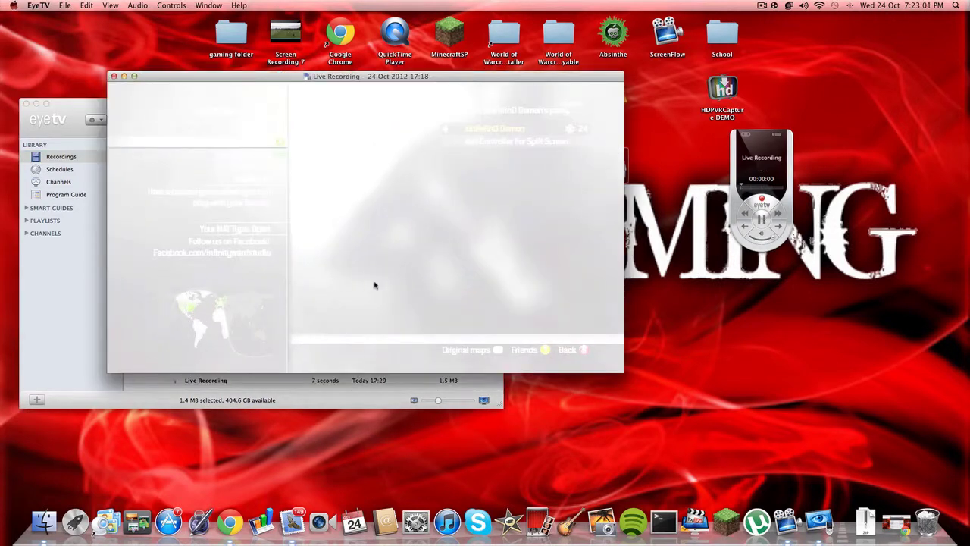
- Close the playback, minimize the recordings window, and start dragging the HDPVRCapture icon down
left_click(114, 76)
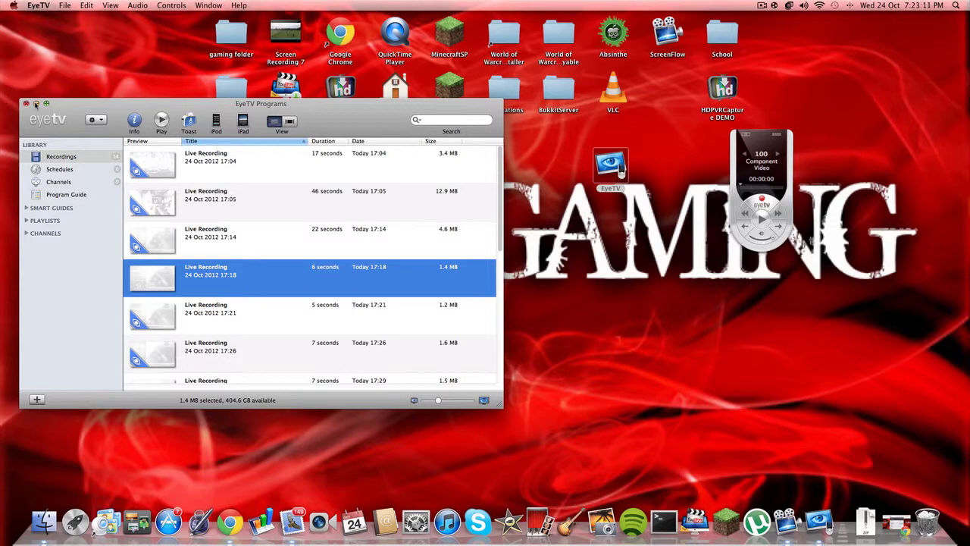
left_click(36, 104)
left_click_drag(341, 89, 343, 231)
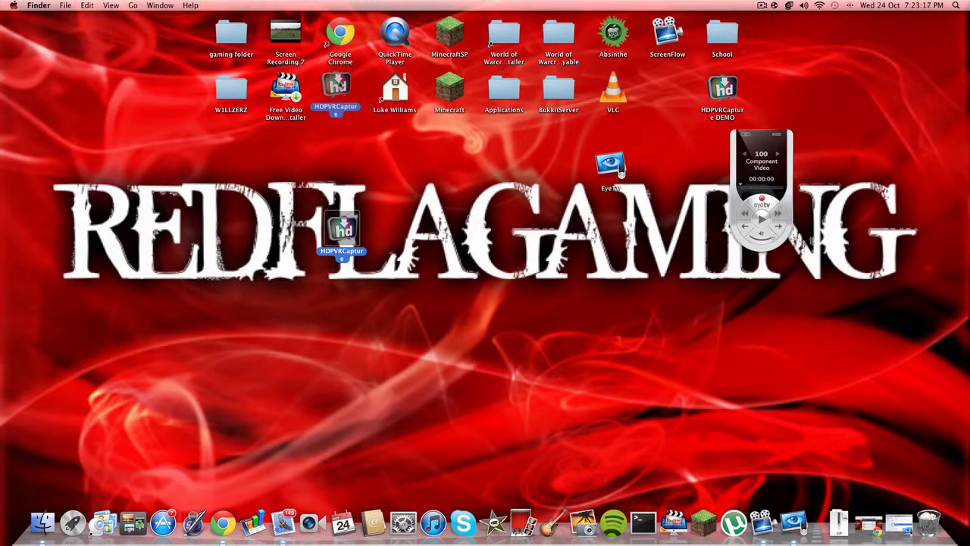
- Move the HDPVRCapture DEMO icon back near the top row and Clean Up the desktop icons
left_click(335, 170)
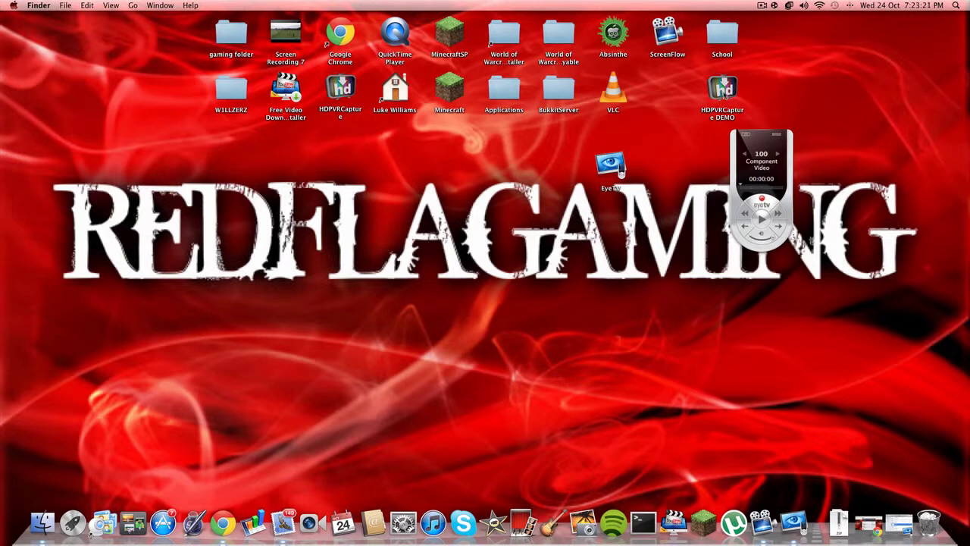
mouse_move(722, 90)
left_mouse_down()
mouse_move(391, 242)
mouse_move(403, 326)
left_mouse_up()
left_click_drag(351, 309, 515, 412)
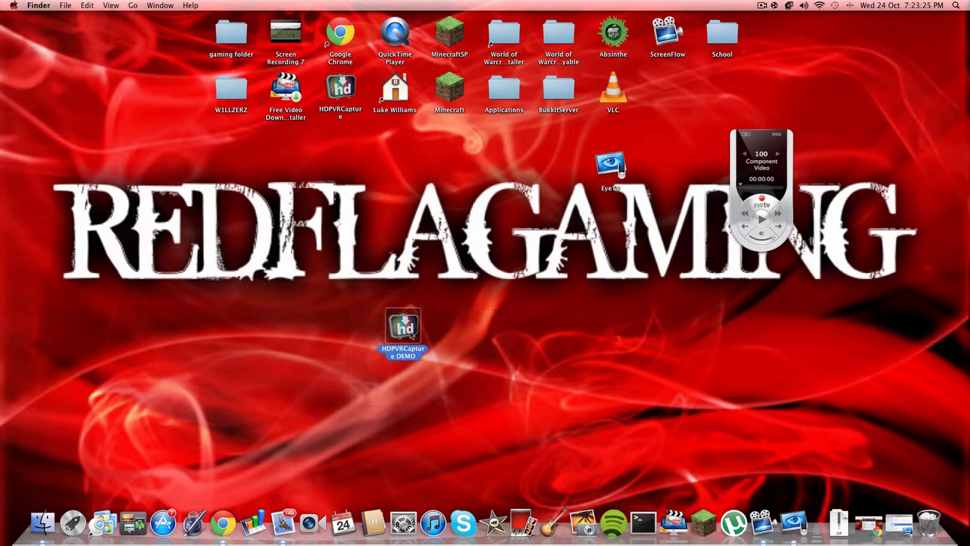
mouse_move(413, 336)
left_mouse_down()
mouse_move(549, 197)
mouse_move(676, 100)
left_mouse_up()
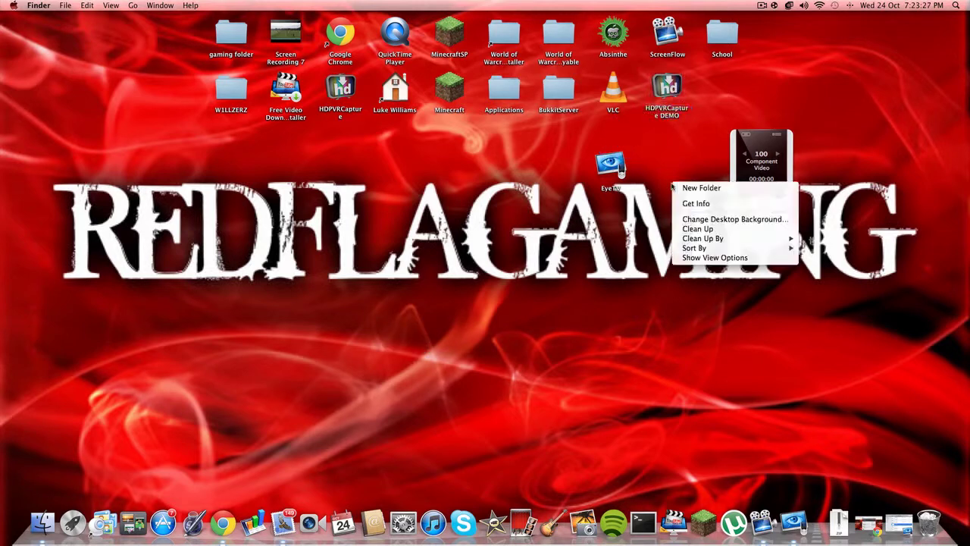
right_click(672, 184)
left_click(691, 229)
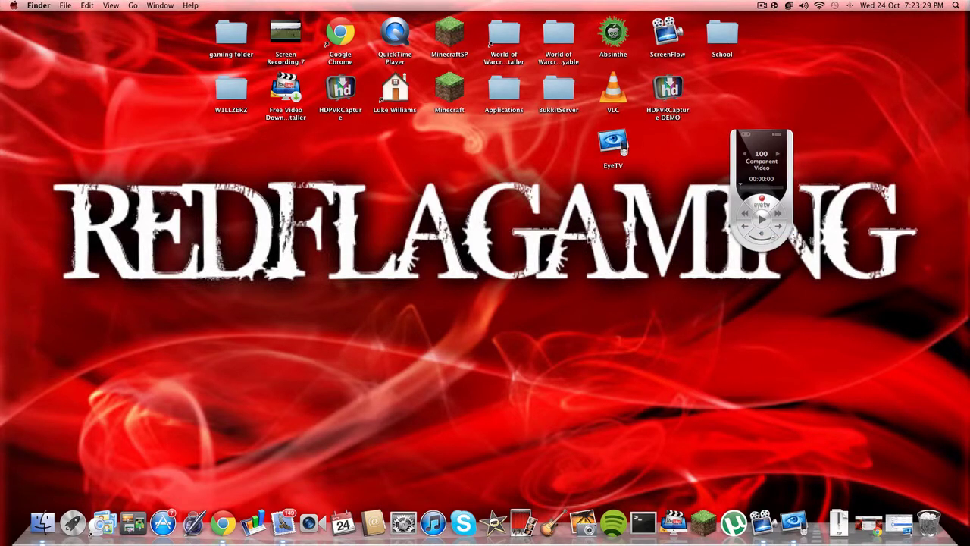
- Bring the EyeTV recordings list back from the Dock and scroll through it
left_click(793, 521)
scroll(245, 309, "down", 5)
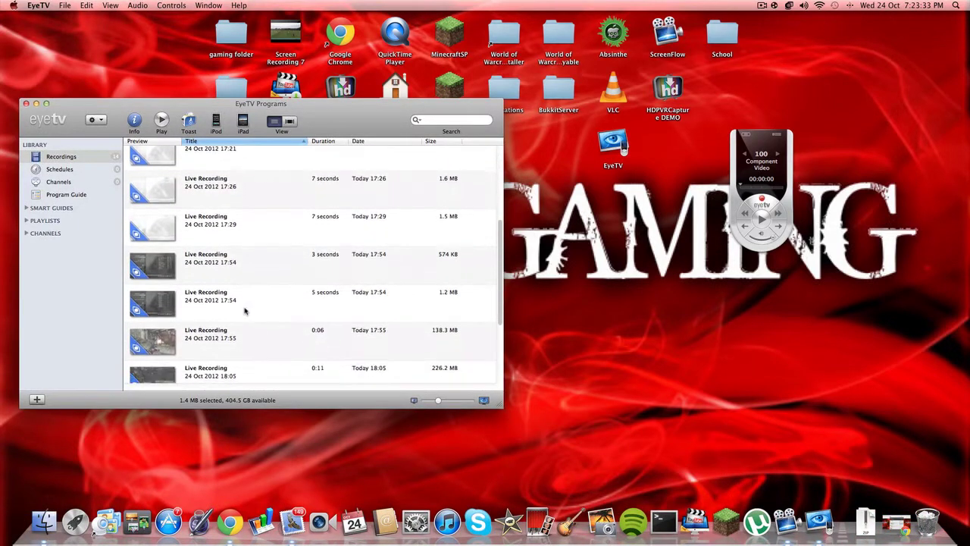
scroll(245, 309, "up", 5)
scroll(245, 309, "down", 15)
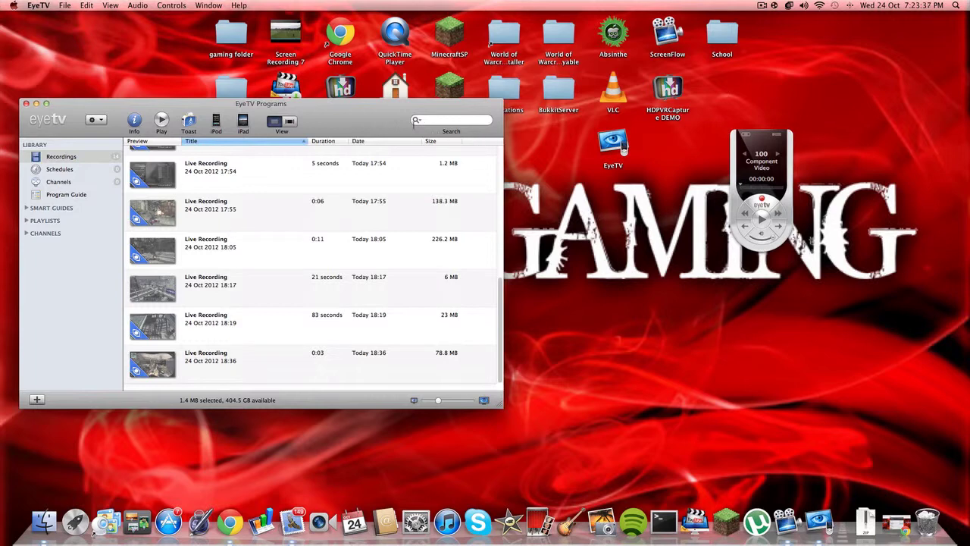
- Start the live Xbox feed from the remote and record a brief clip of it
left_click(762, 218)
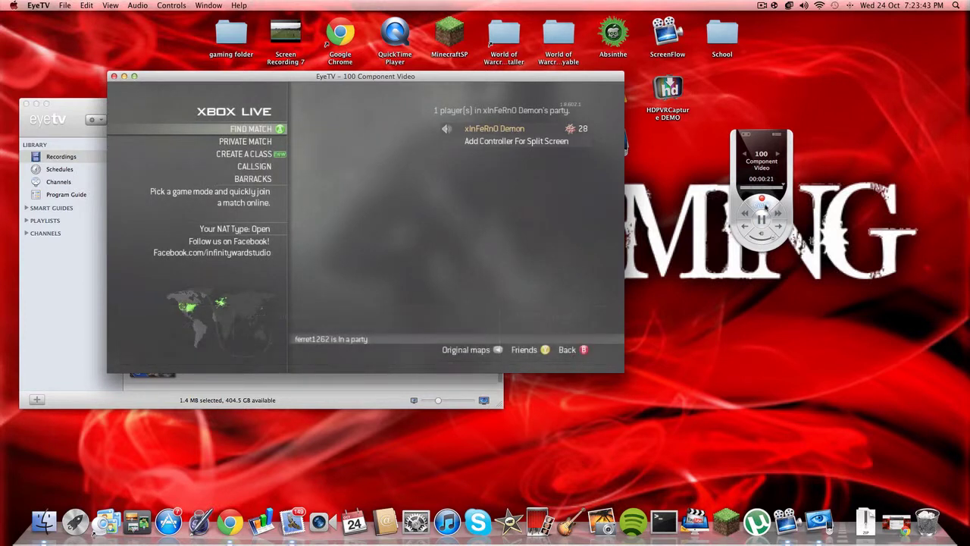
left_click(762, 200)
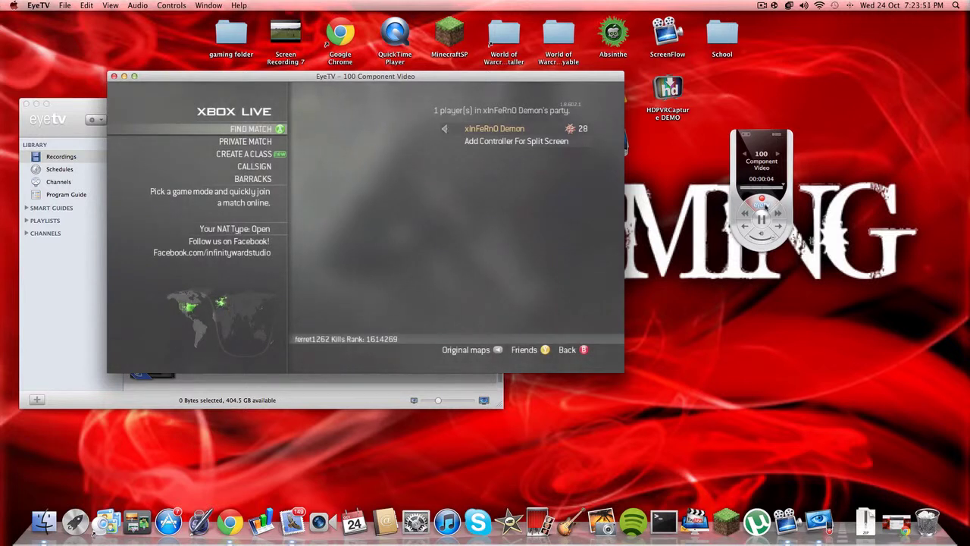
key("super+r")
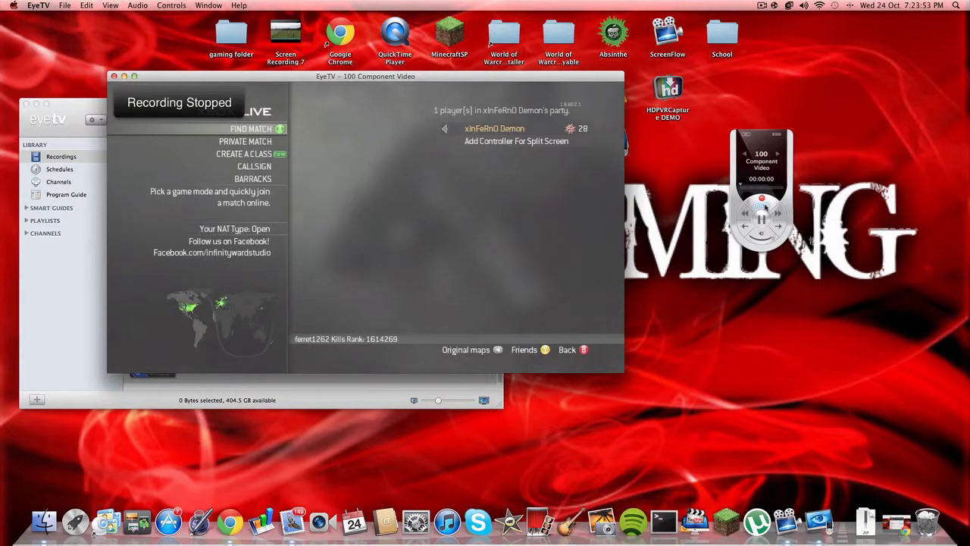
- Close the live video, glance at the EyeTV menu, and quit EyeTV with Cmd+Q
key("super+w")
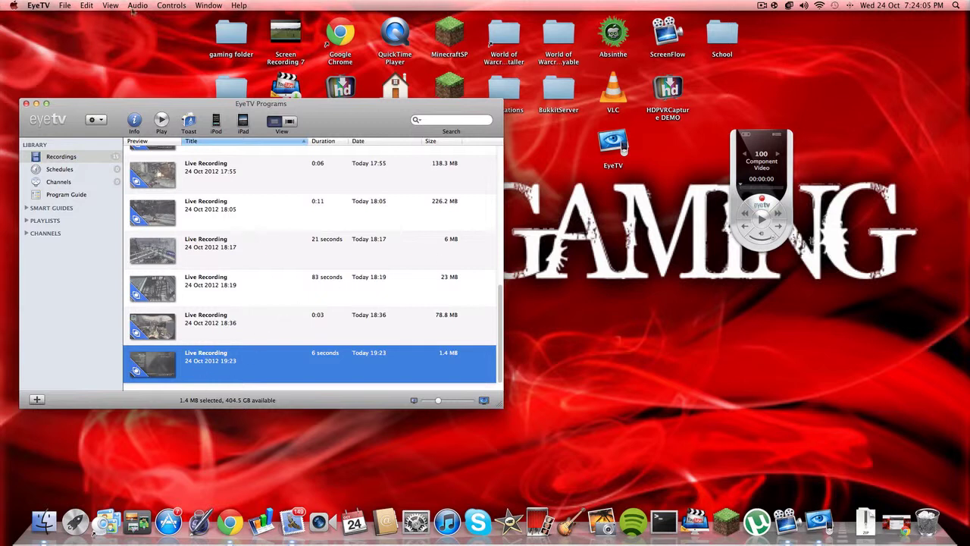
left_click(40, 6)
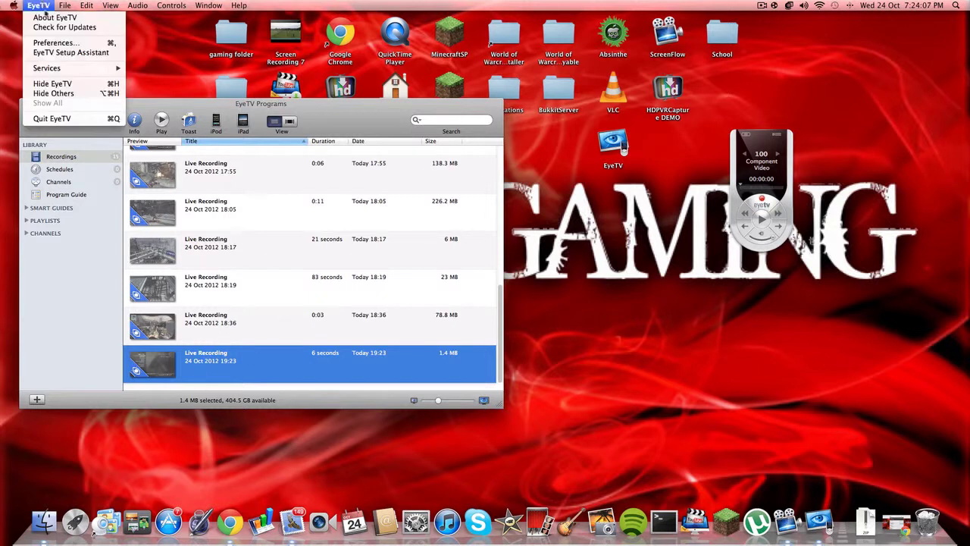
left_click(53, 126)
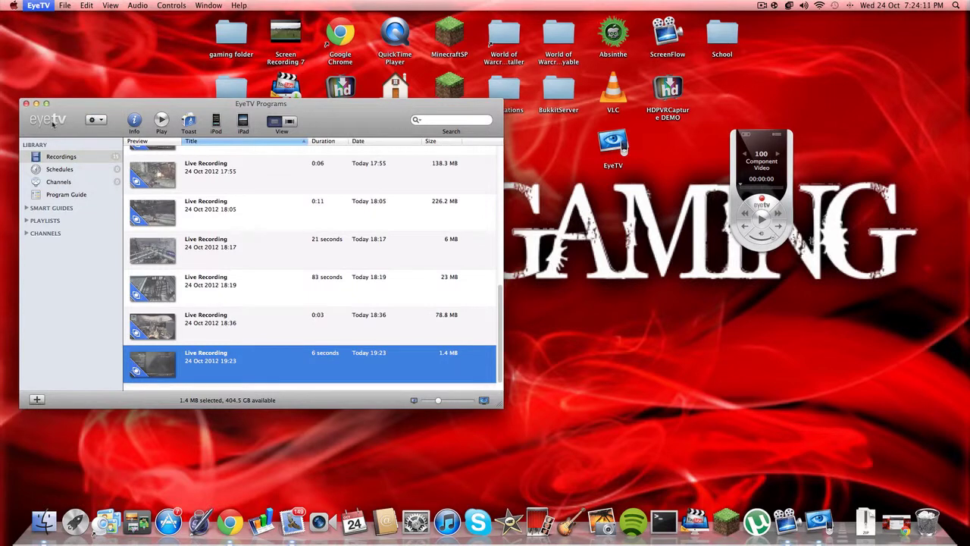
key("super+q")
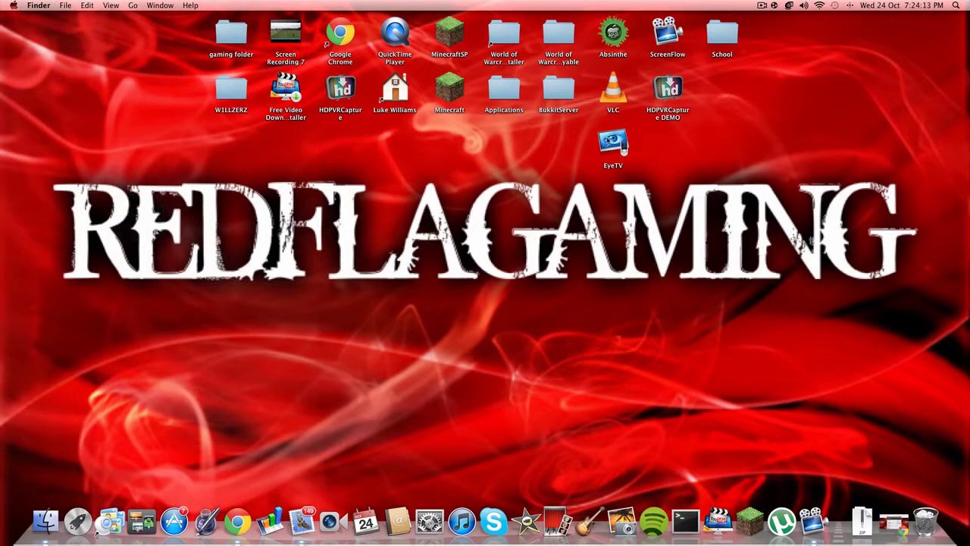
- Move the EyeTV icon into the second row, Clean Up the desktop, and launch HDPVRCapture DEMO
mouse_move(609, 141)
left_mouse_down()
mouse_move(664, 129)
mouse_move(717, 141)
left_mouse_up()
right_click(606, 286)
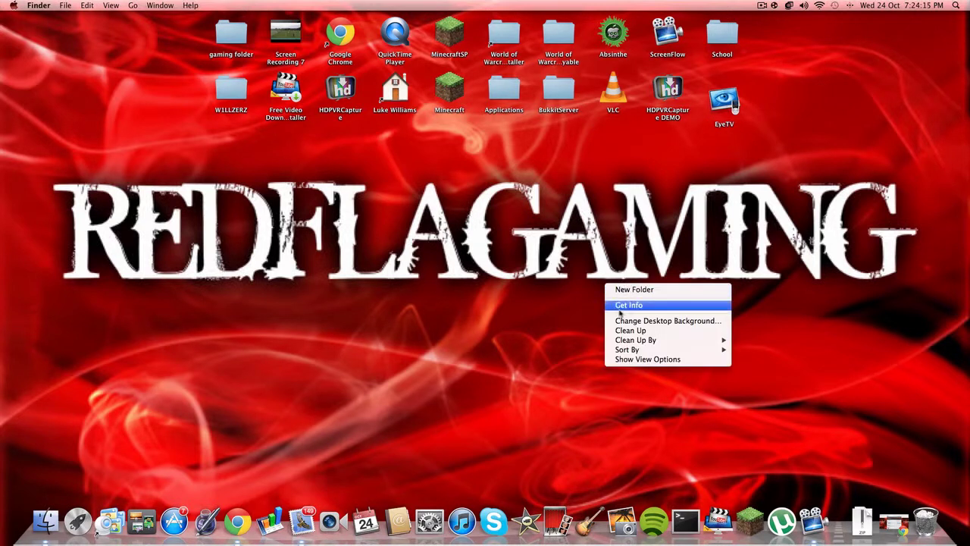
left_click(629, 330)
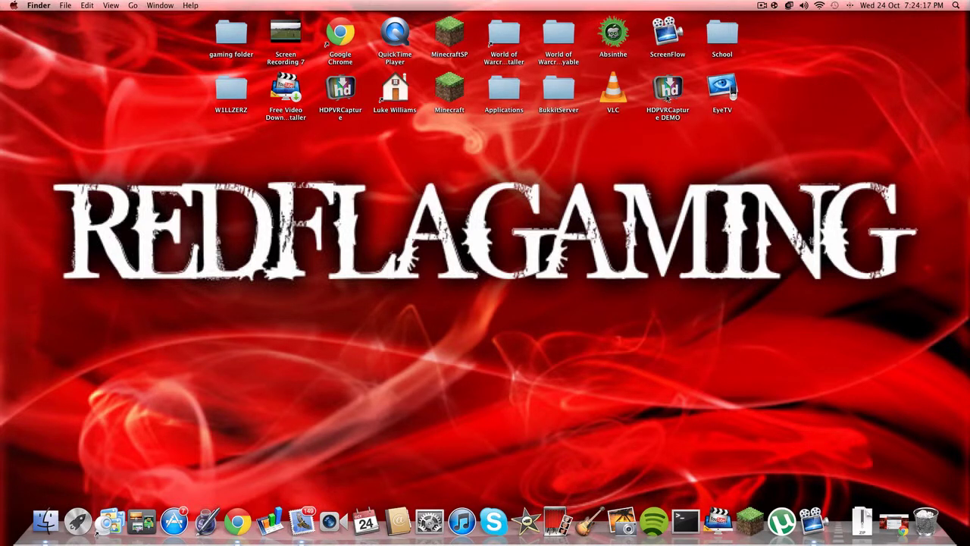
double_click(667, 89)
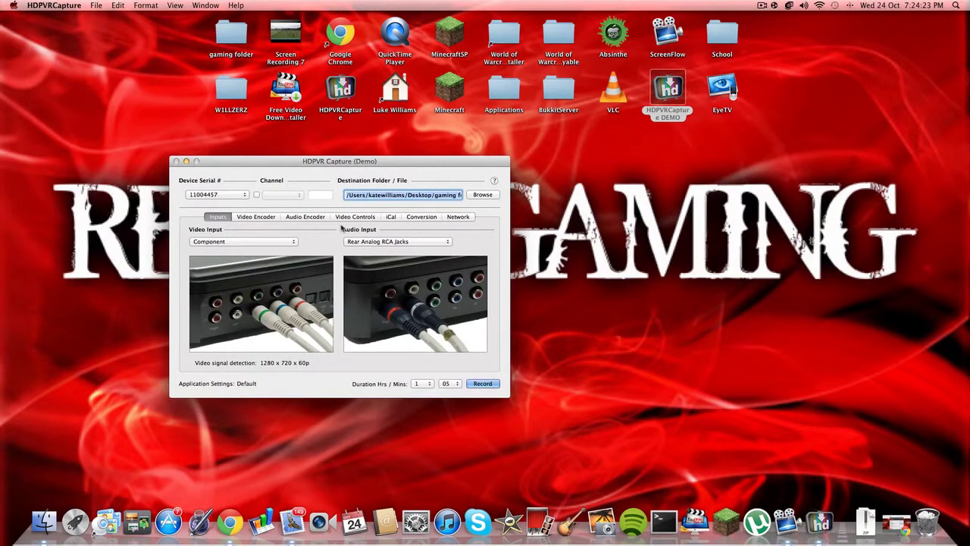
- Record and stop a brief HDPVRCapture demo capture, then open the app menu to quit
left_click(491, 384)
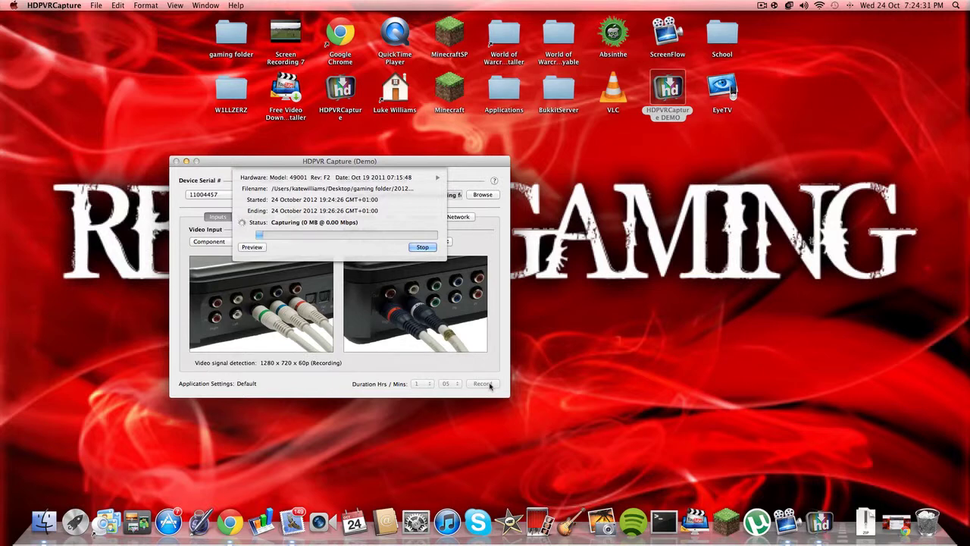
left_click(424, 247)
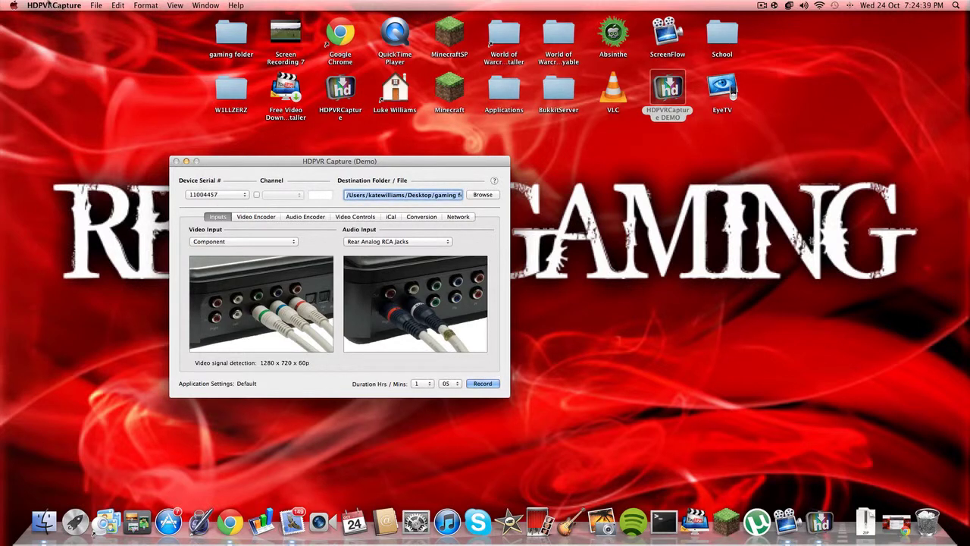
left_click(49, 5)
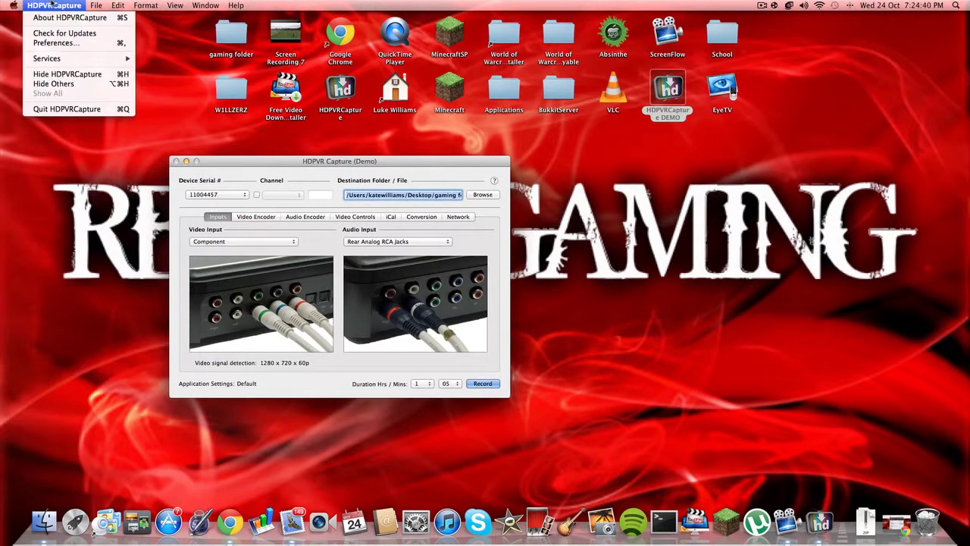
- Quit HDPVRCapture, deselect its icon, and Clean Up the desktop icons
left_click(59, 110)
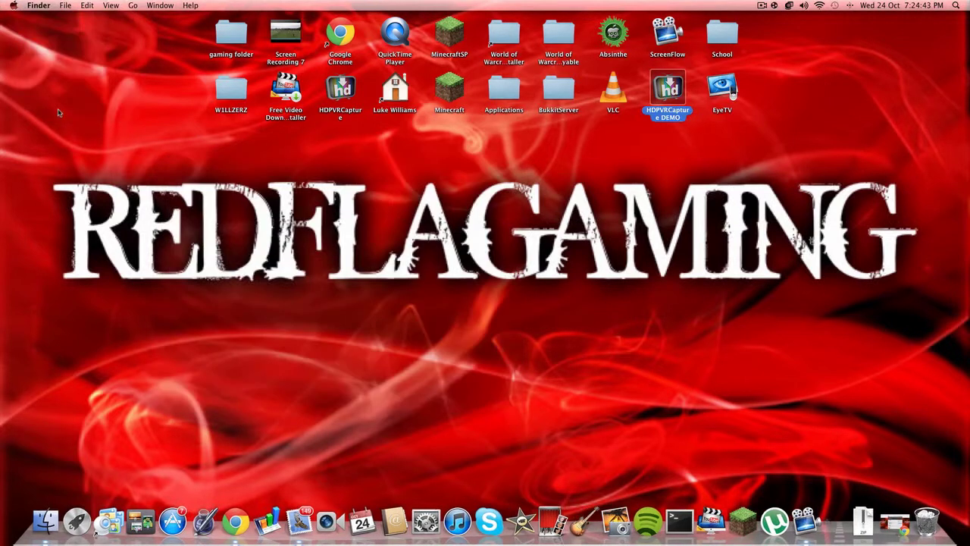
left_click_drag(115, 168, 167, 194)
right_click(379, 201)
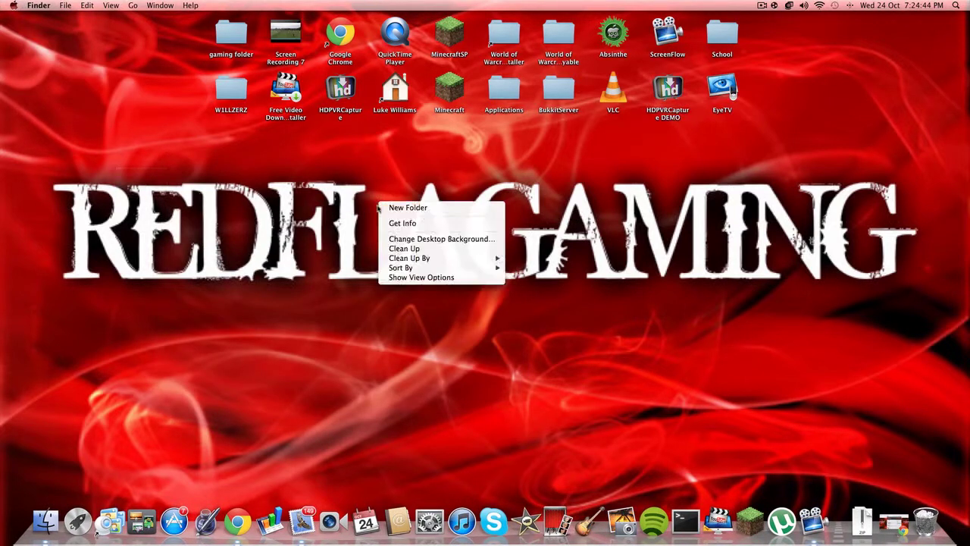
left_click(393, 248)
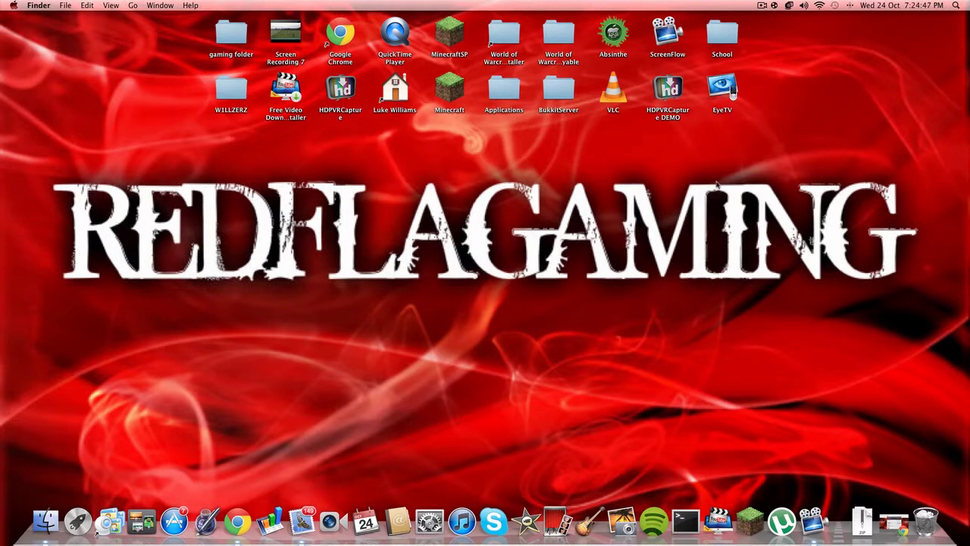
- Relaunch EyeTV to confirm the live Xbox picture is normal, then close the video and Programs windows
double_click(725, 90)
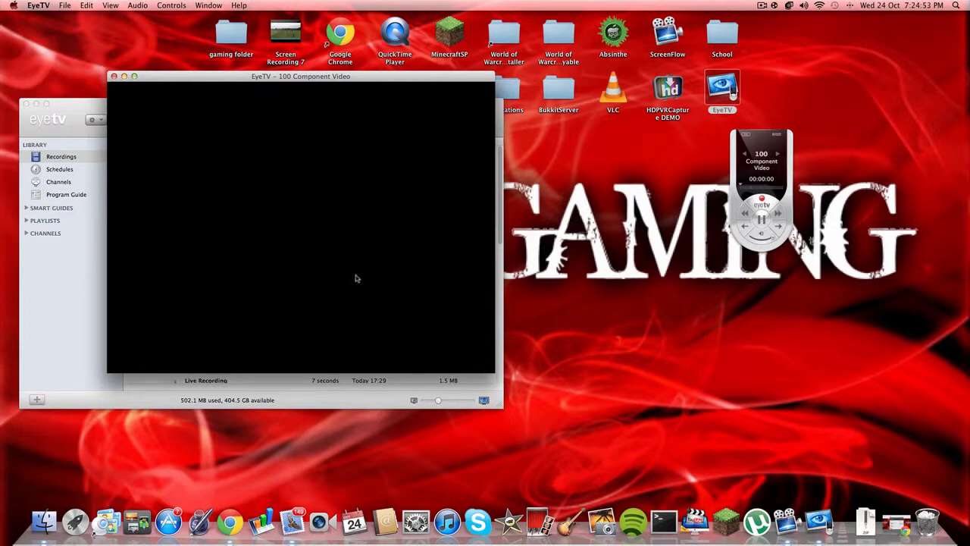
left_click_drag(262, 96, 264, 112)
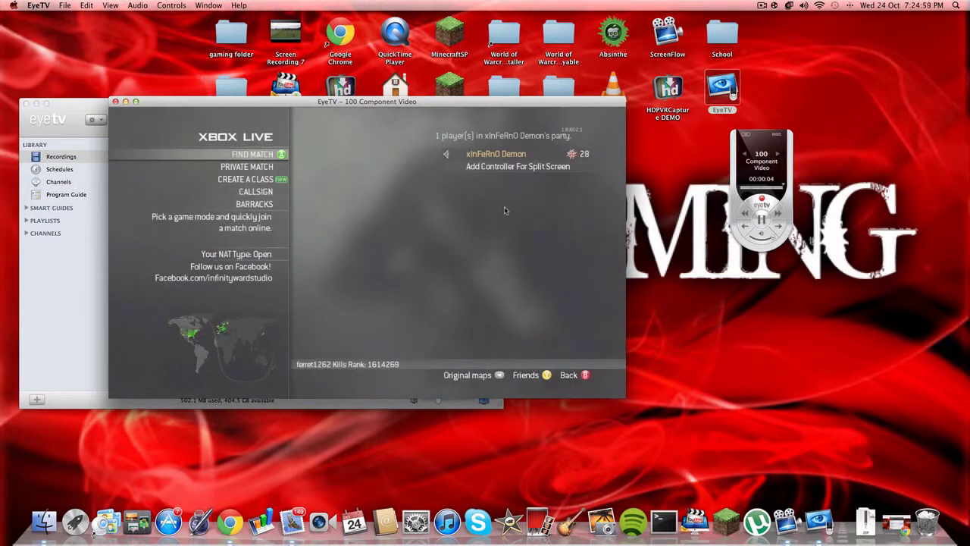
left_click(115, 101)
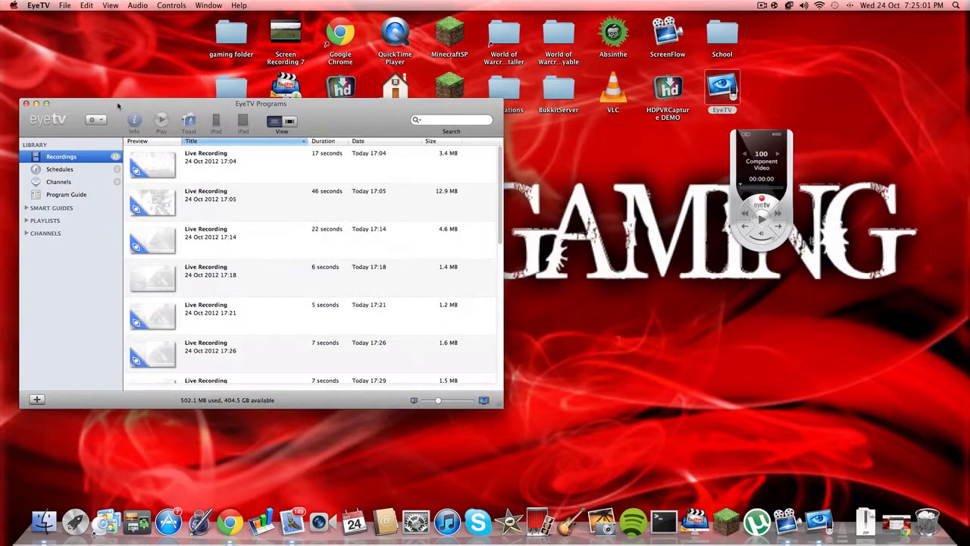
left_click(26, 103)
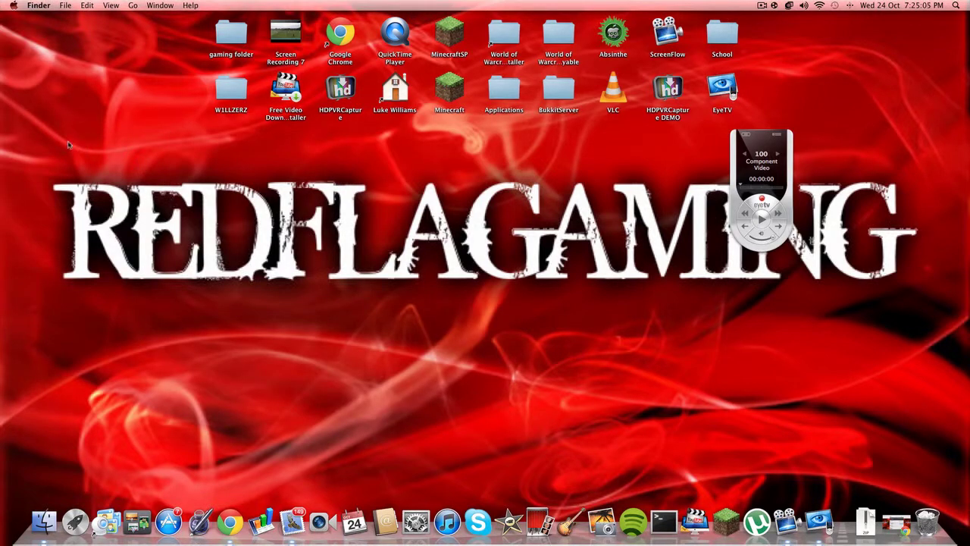
- Move the EyeTV remote up and to the right, then open the ScreenFlow menu to stop recording
left_click_drag(13, 118, 112, 206)
left_click_drag(762, 136, 820, 102)
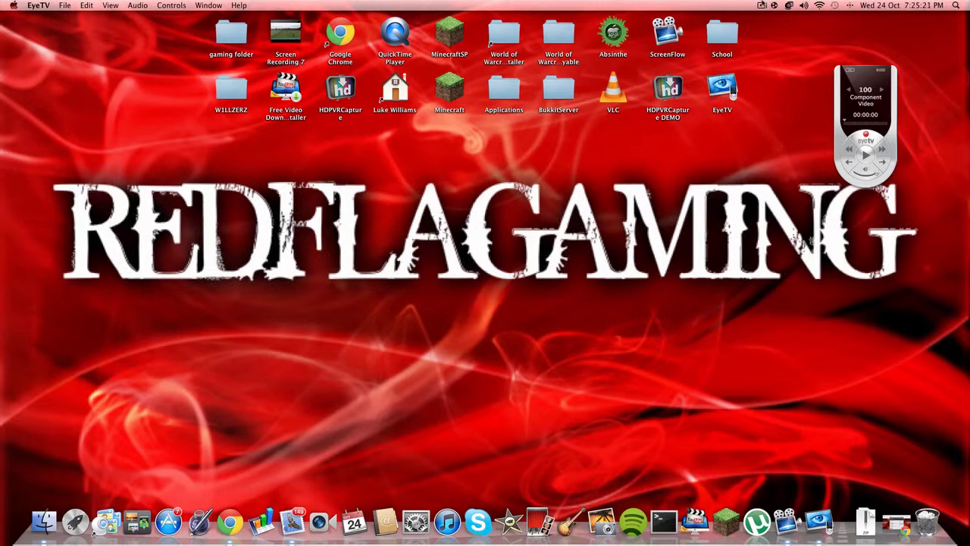
left_click(762, 6)
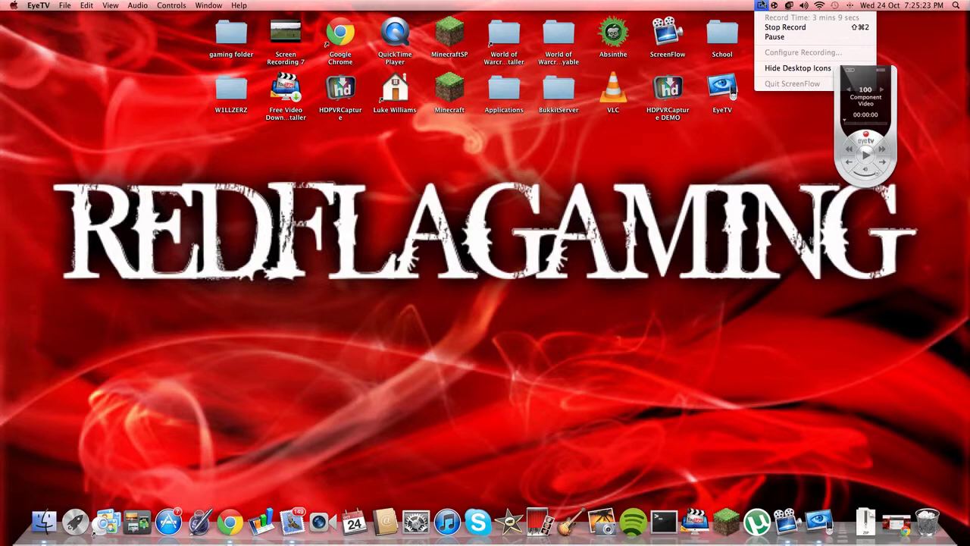